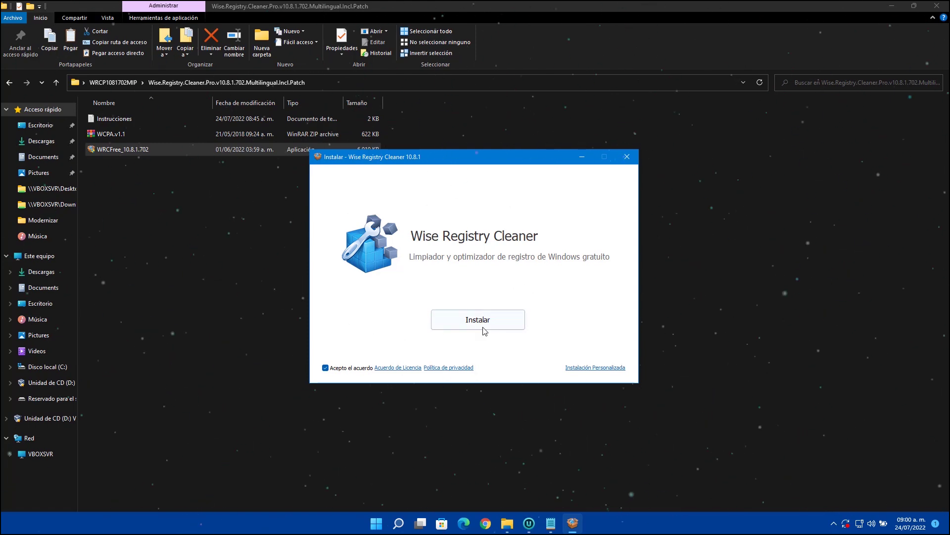
Install Wise Registry Cleaner and finish the setup with the option to launch the program turned off.
left_click(503, 319)
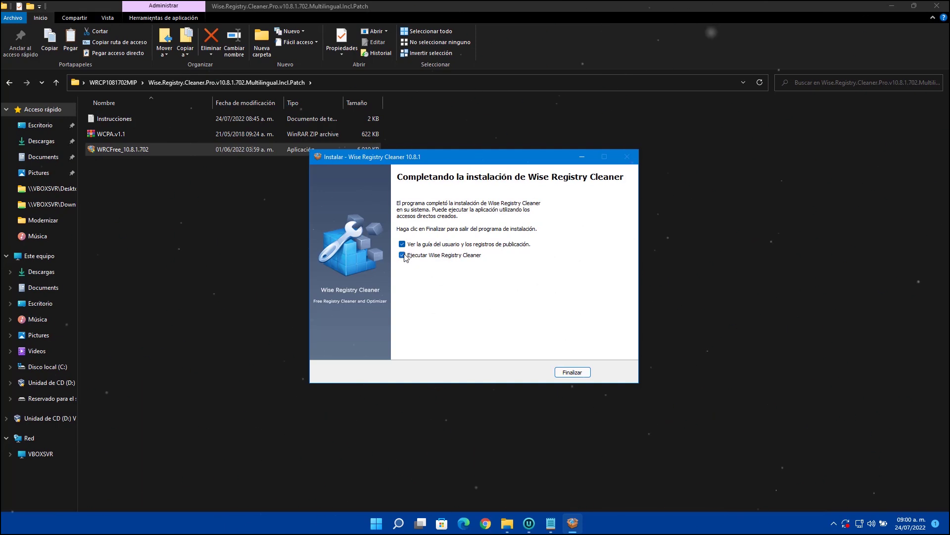
left_click(403, 255)
left_click(572, 372)
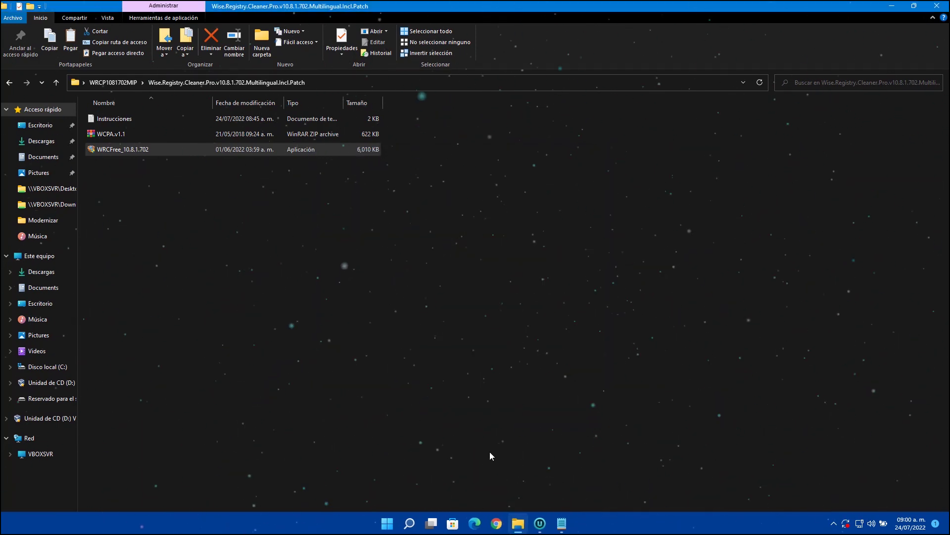
Read the activation instructions in the Instrucciones text file and minimize it.
left_click(560, 507)
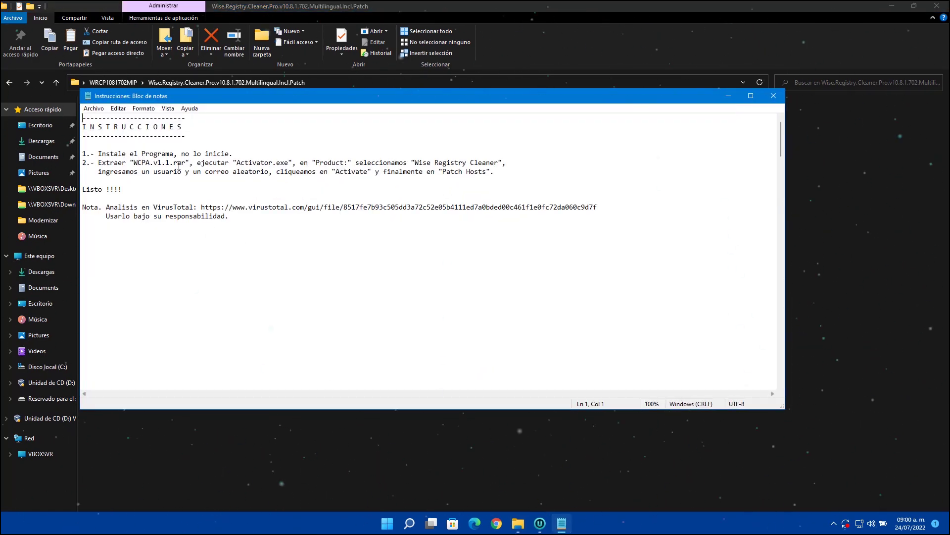
left_click_drag(251, 162, 290, 157)
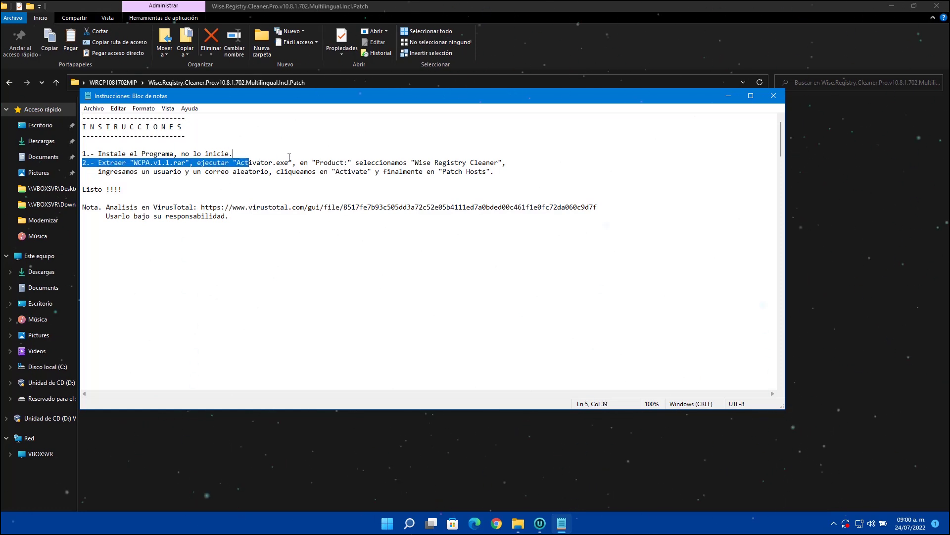
left_click(313, 167)
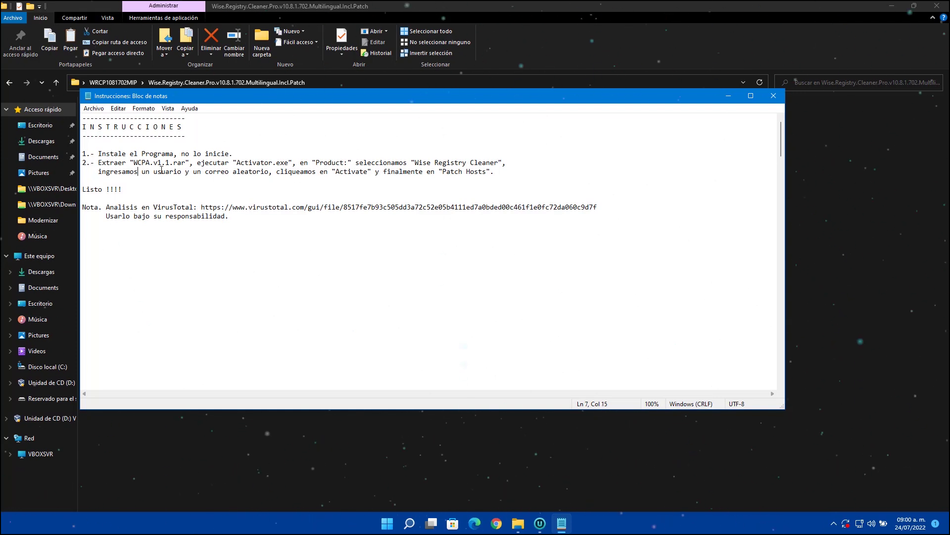
left_click_drag(147, 169, 226, 172)
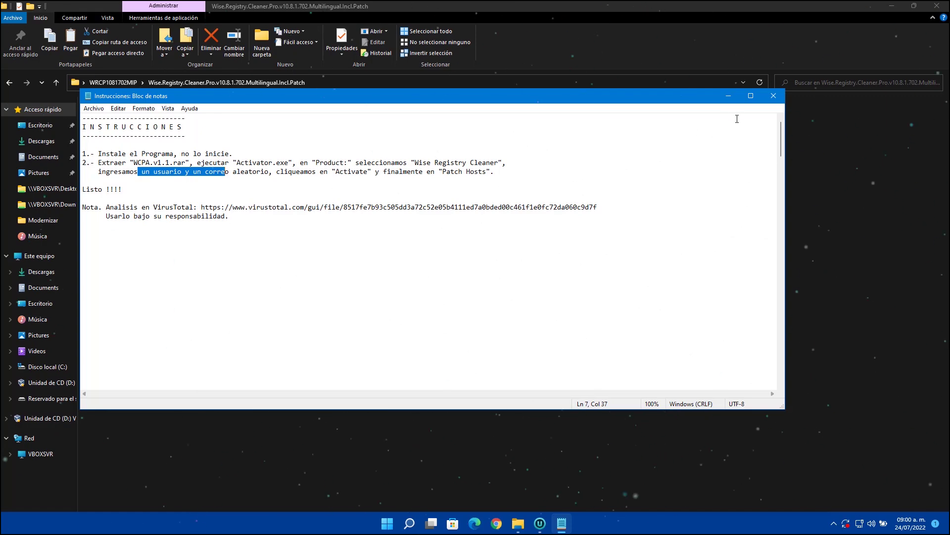
left_click(729, 95)
Extract the WCPA.v1.1 archive into the current folder.
left_click(119, 133)
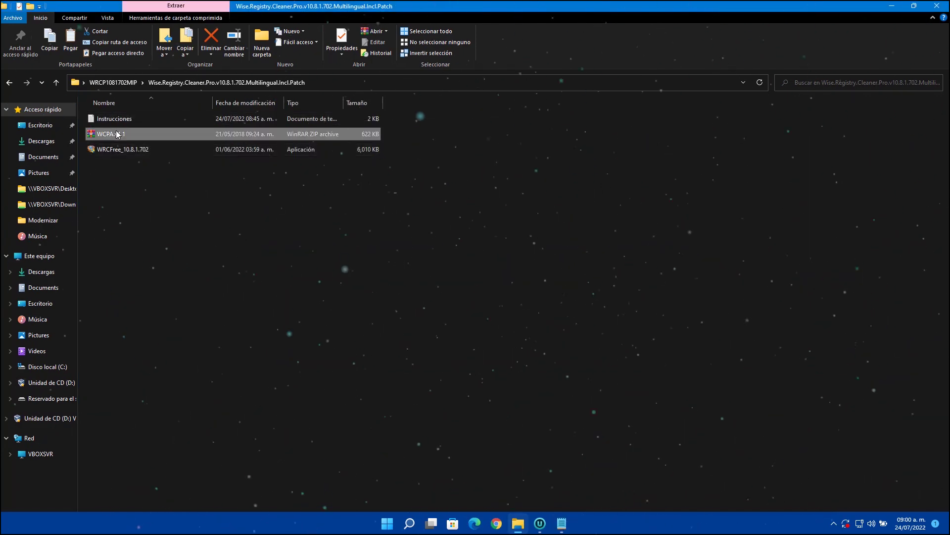
right_click(117, 132)
mouse_move(197, 258)
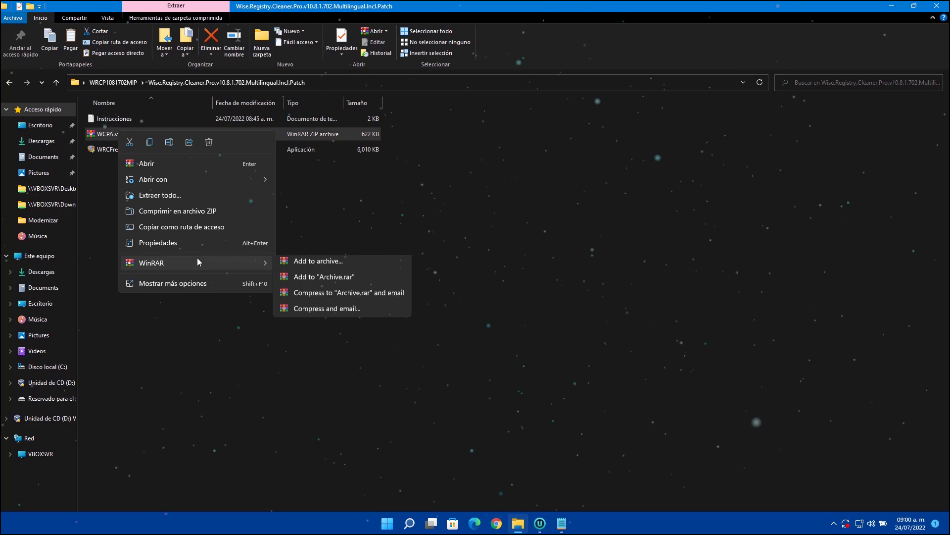
left_click(368, 295)
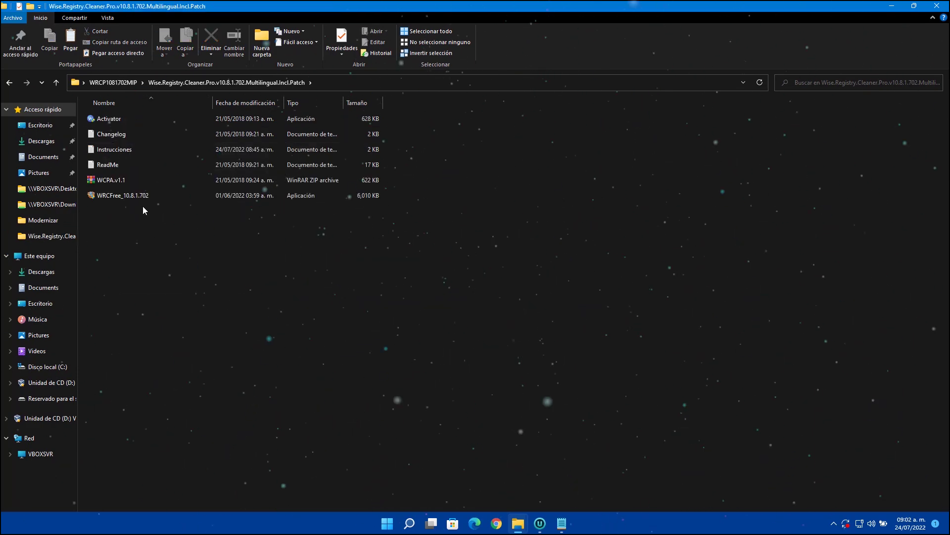
Run Activator with permission to make changes and choose Wise Registry Cleaner as the product.
double_click(109, 119)
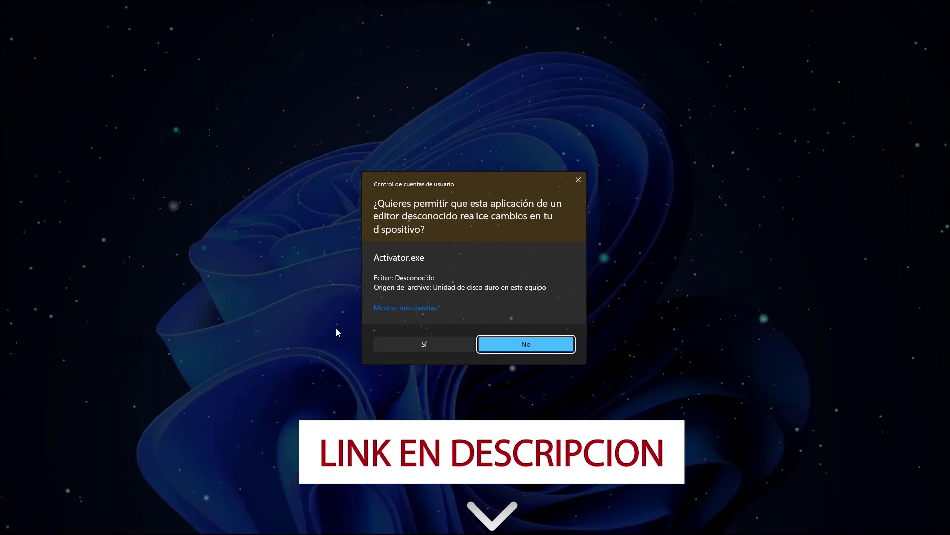
left_click(412, 343)
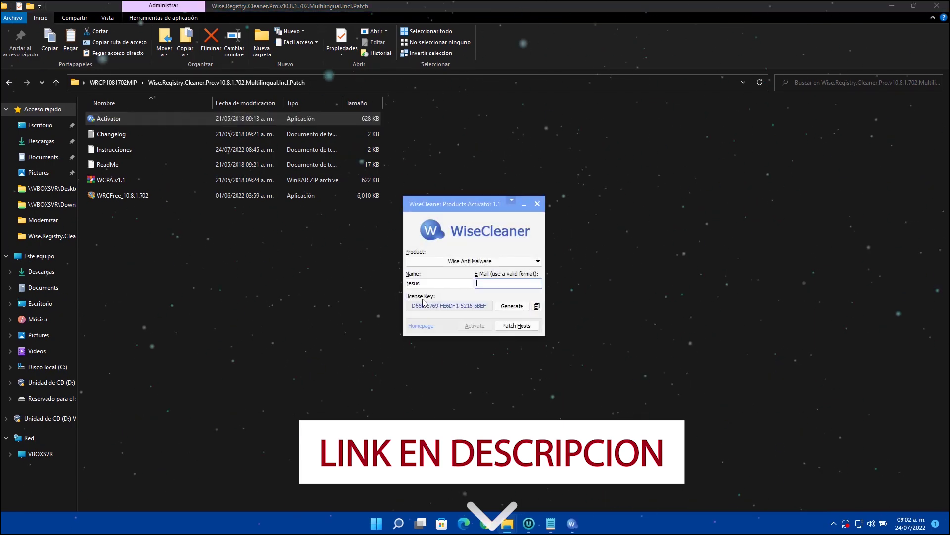
left_click_drag(460, 204, 345, 202)
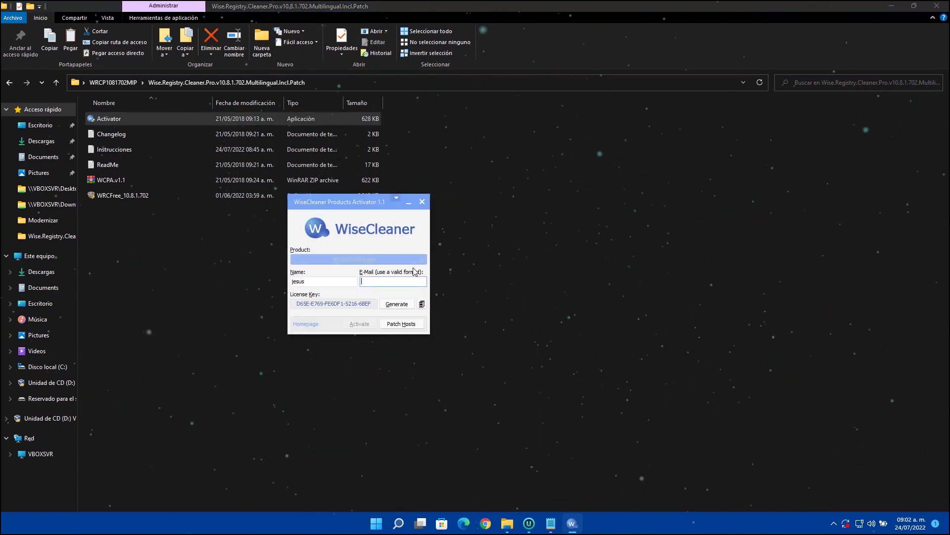
left_click(415, 260)
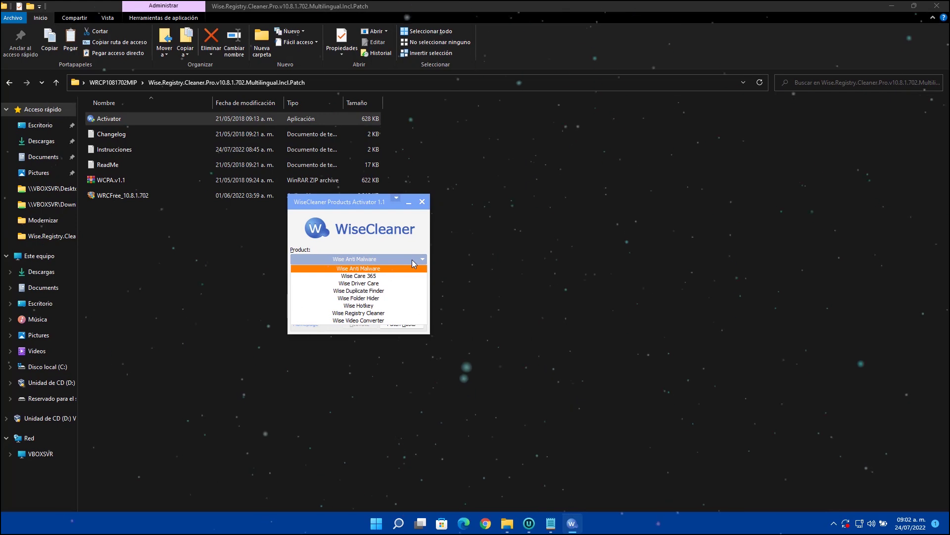
left_click(388, 314)
Enter a user name and an e-mail address in the activator and generate a license key.
left_click(328, 283)
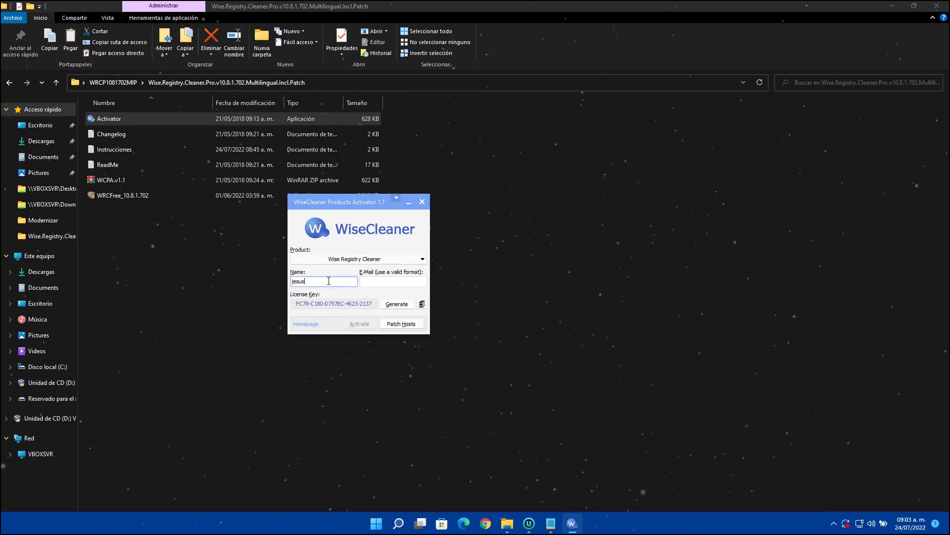
left_click(380, 280)
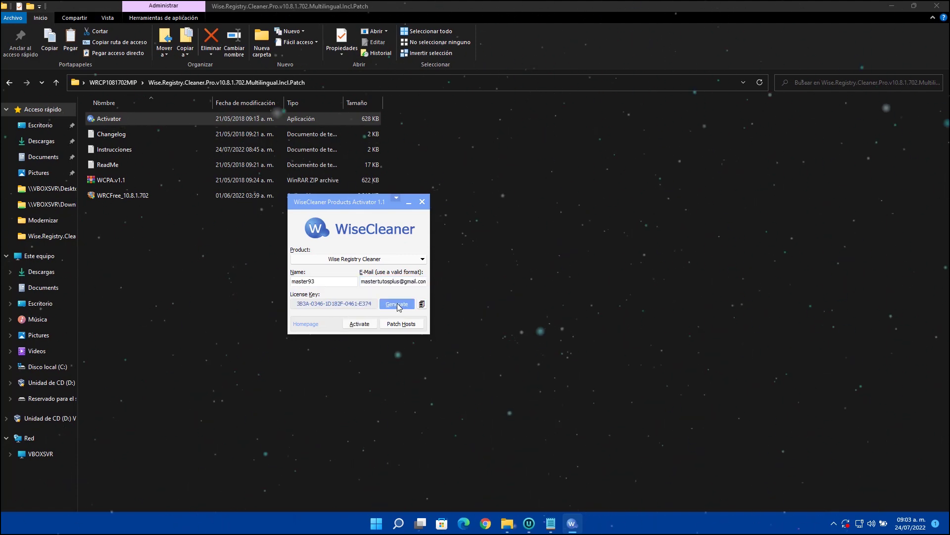
left_click(397, 304)
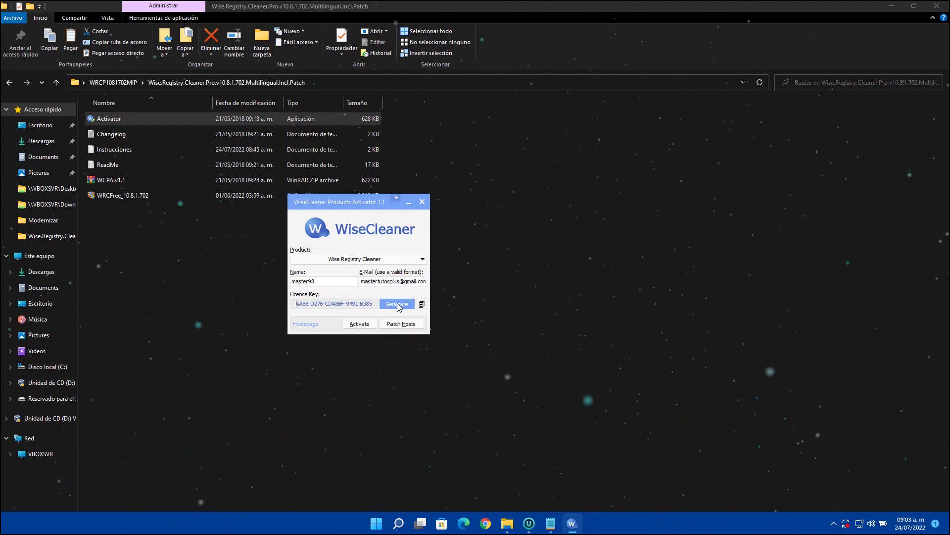
Activate Wise Registry Cleaner, patch the hosts file, and close the activator.
left_click(363, 322)
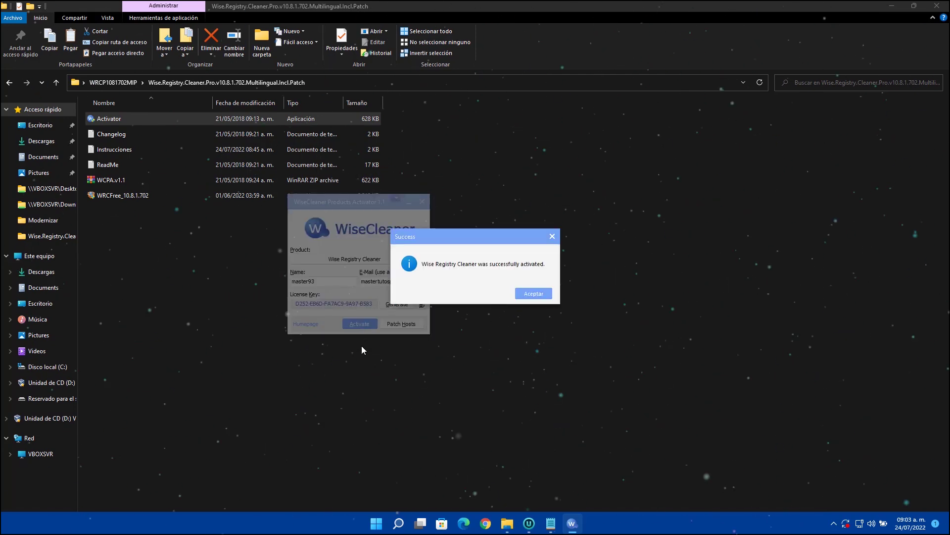
left_click(535, 293)
left_click(408, 323)
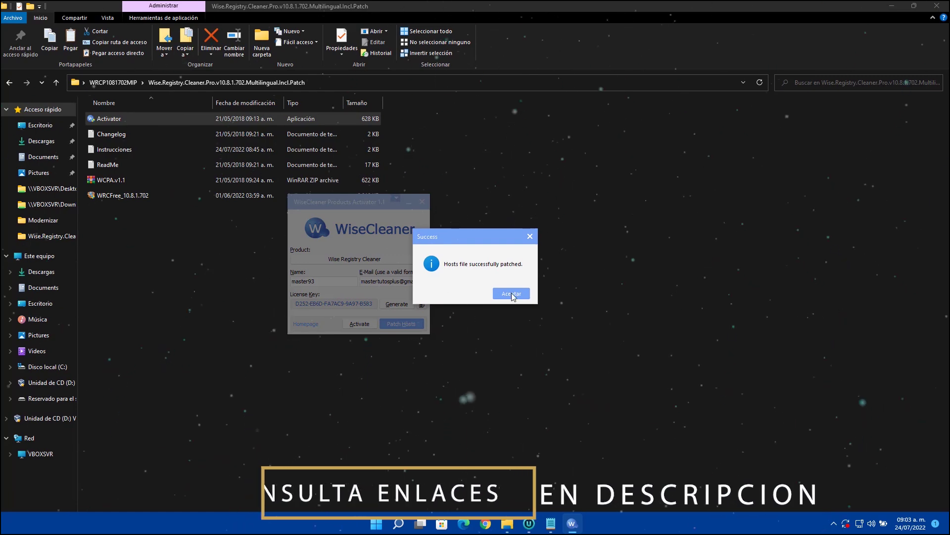
left_click(515, 294)
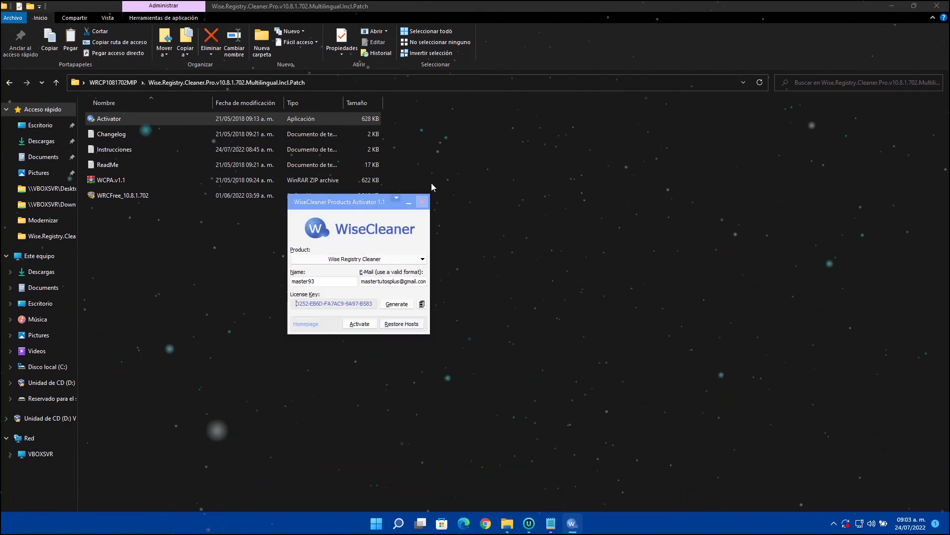
left_click(421, 202)
Launch Wise Registry Cleaner from the desktop with permission to make changes and decline the initial registry backup.
left_click(900, 5)
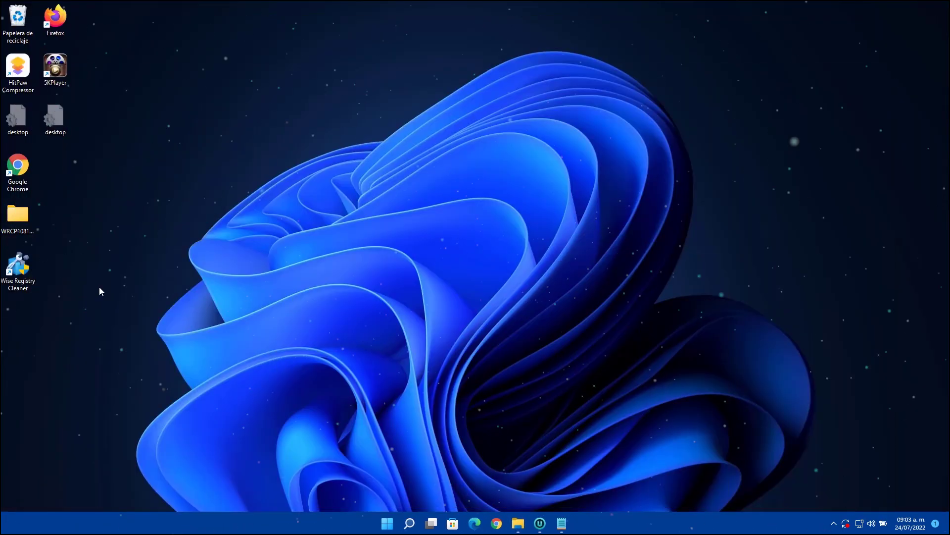
double_click(37, 275)
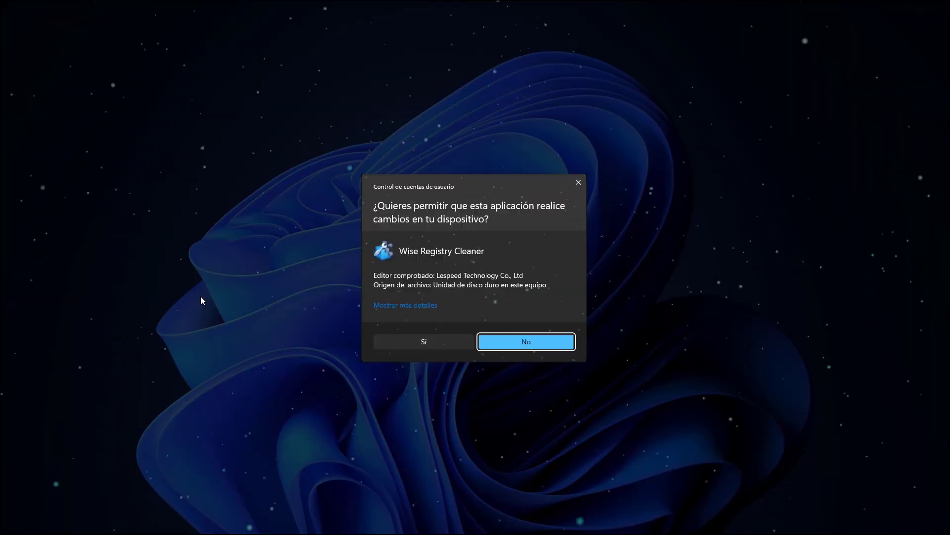
left_click(418, 340)
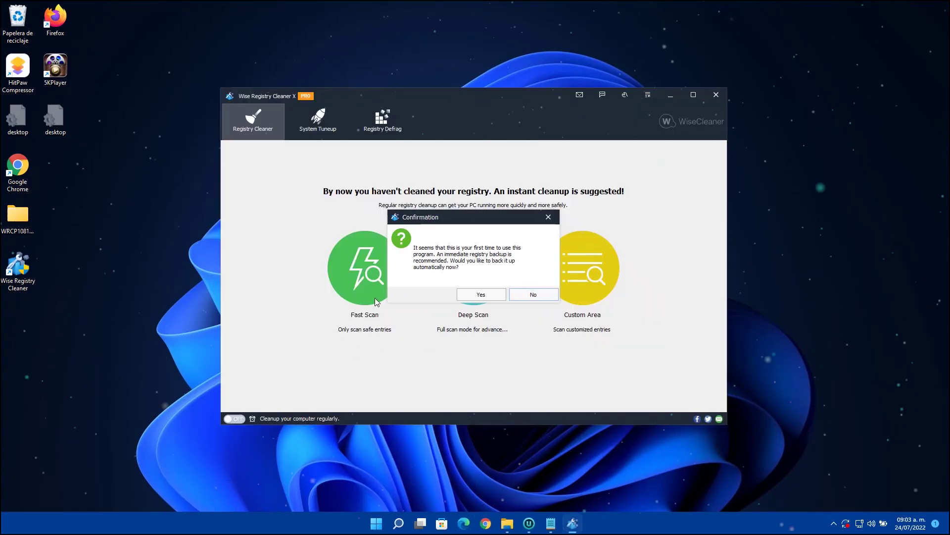
left_click(533, 295)
left_click_drag(475, 99, 438, 99)
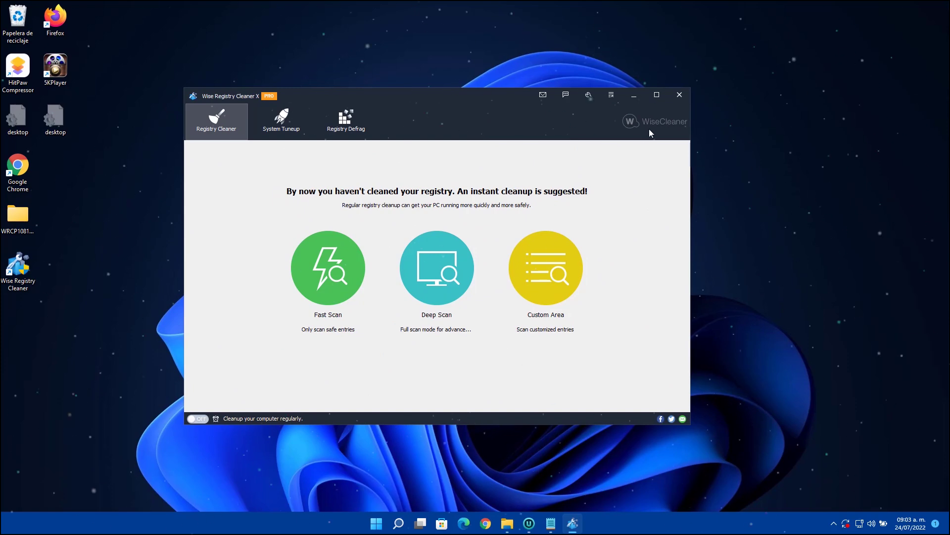
Switch the Wise Registry Cleaner interface language to Spanish.
left_click(612, 96)
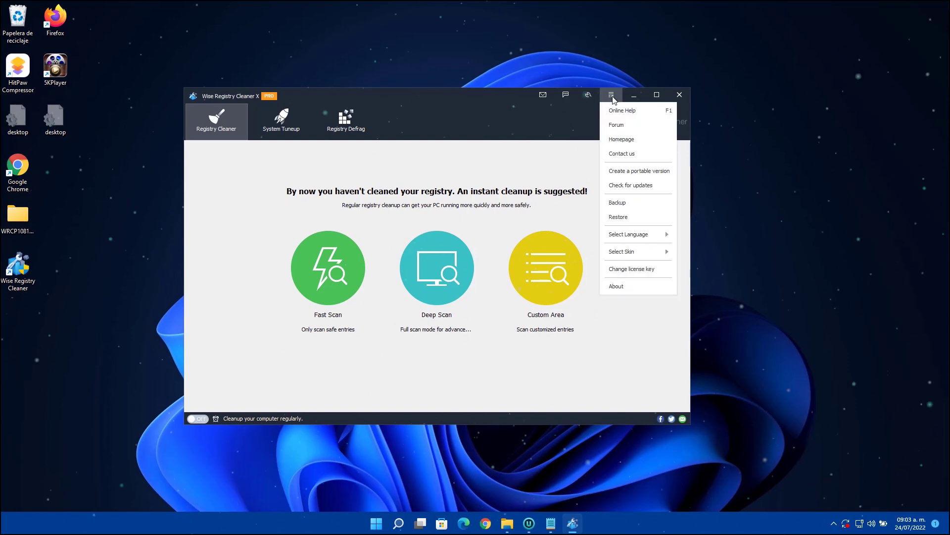
mouse_move(639, 234)
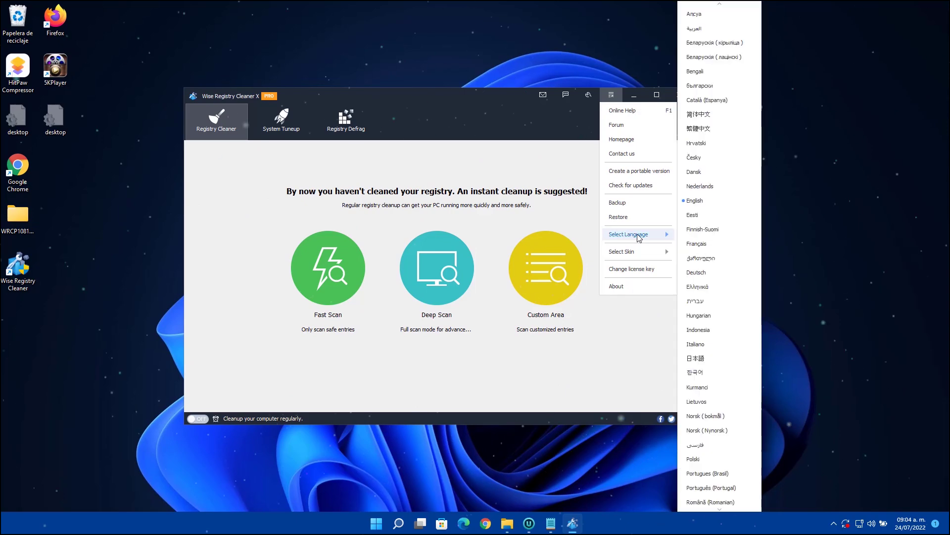
left_click(715, 330)
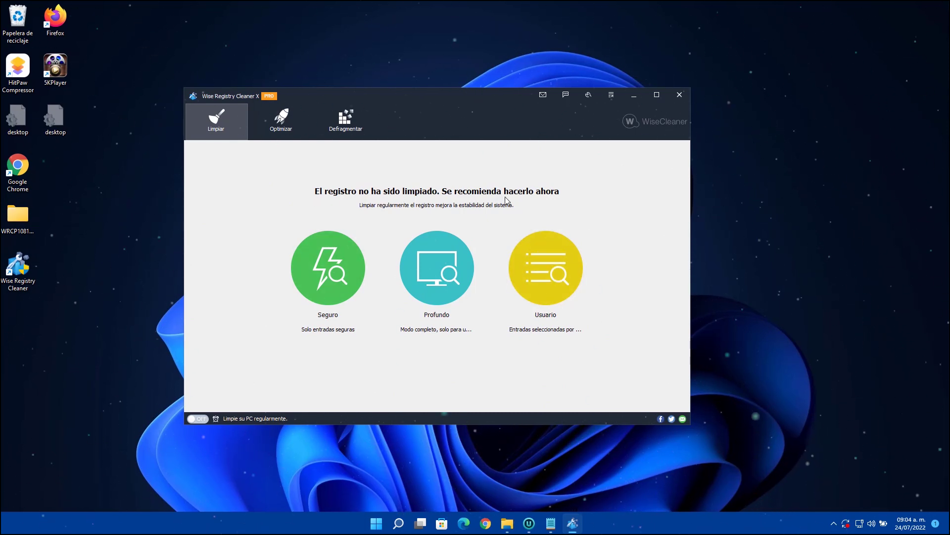
Run the Seguro registry scan and clean all the selected errors.
left_click(342, 268)
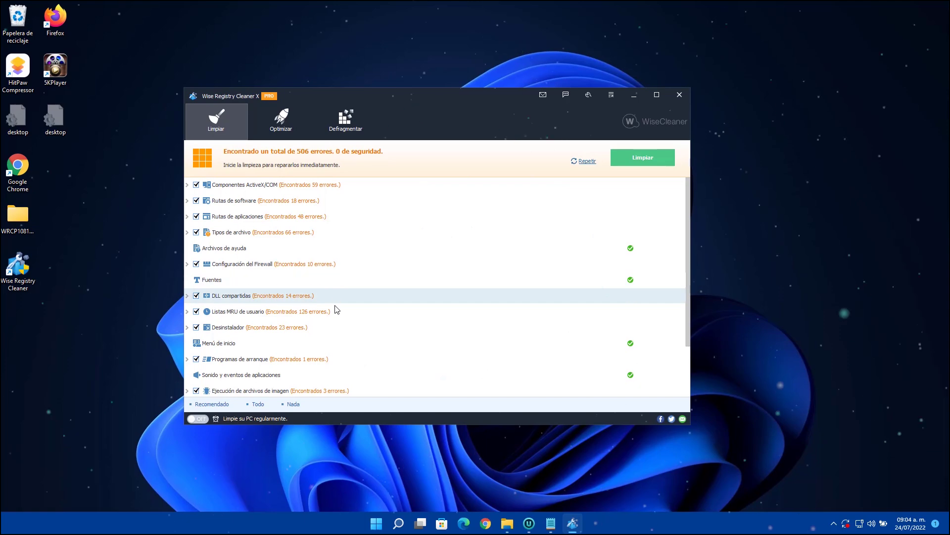
scroll(333, 297, "down", 2)
scroll(348, 248, "up", 2)
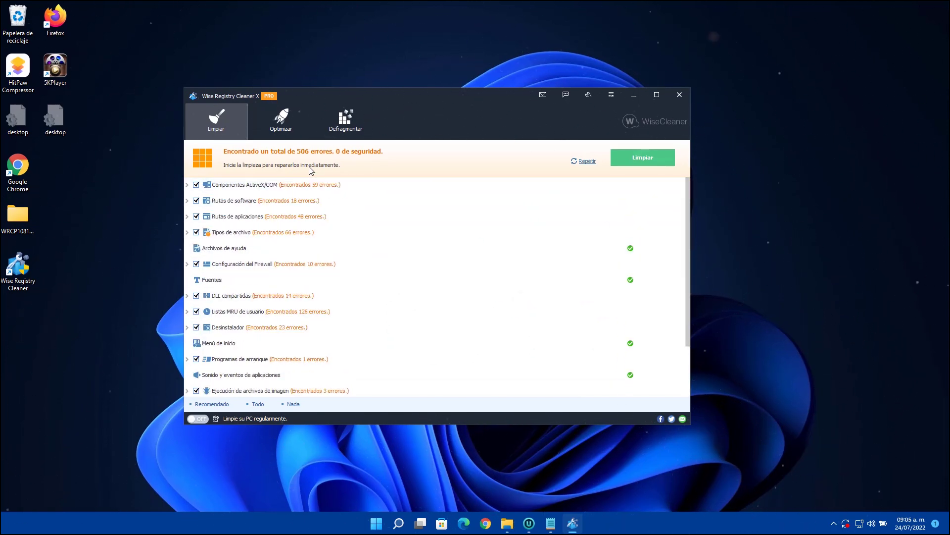
left_click(642, 158)
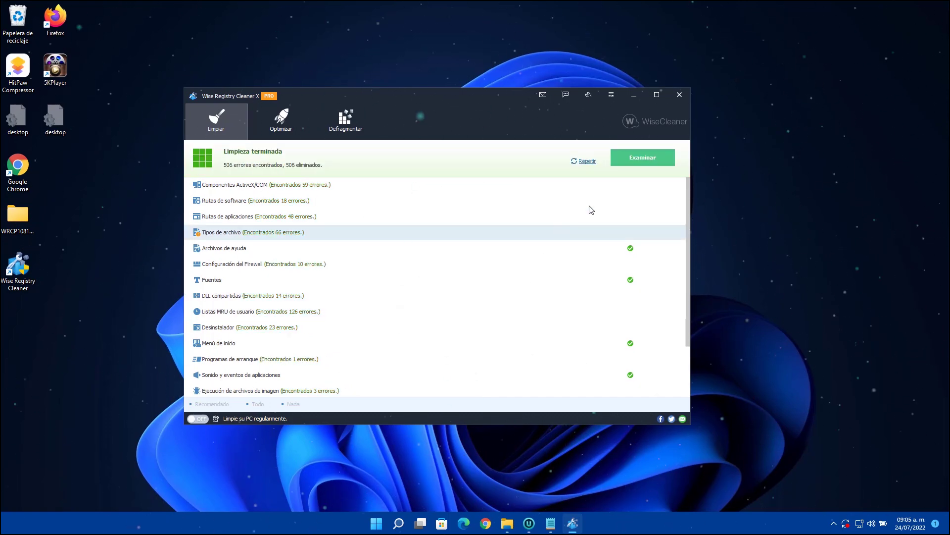
Optimize the system with all the preselected Optimizar tweaks and review the optimized list.
left_click(282, 129)
left_click(218, 126)
left_click(291, 125)
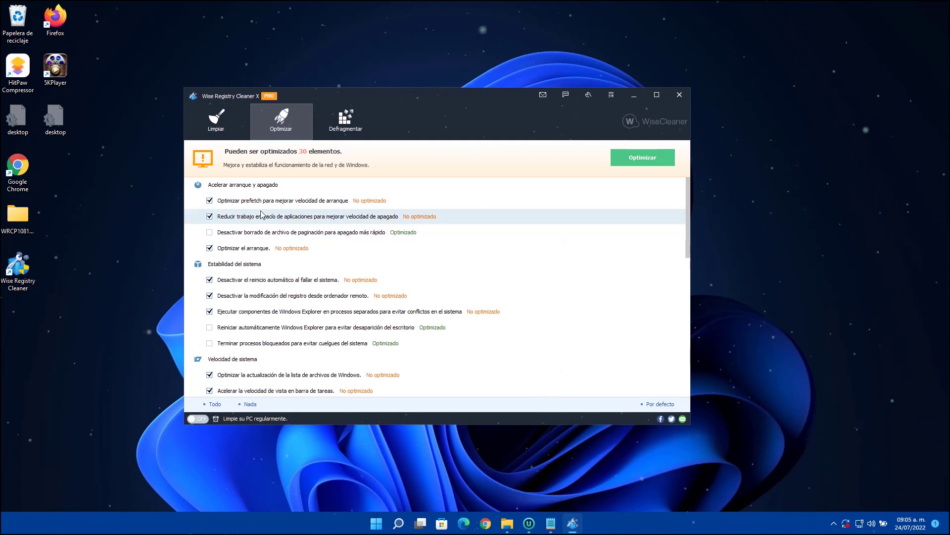
scroll(270, 284, "down", 8)
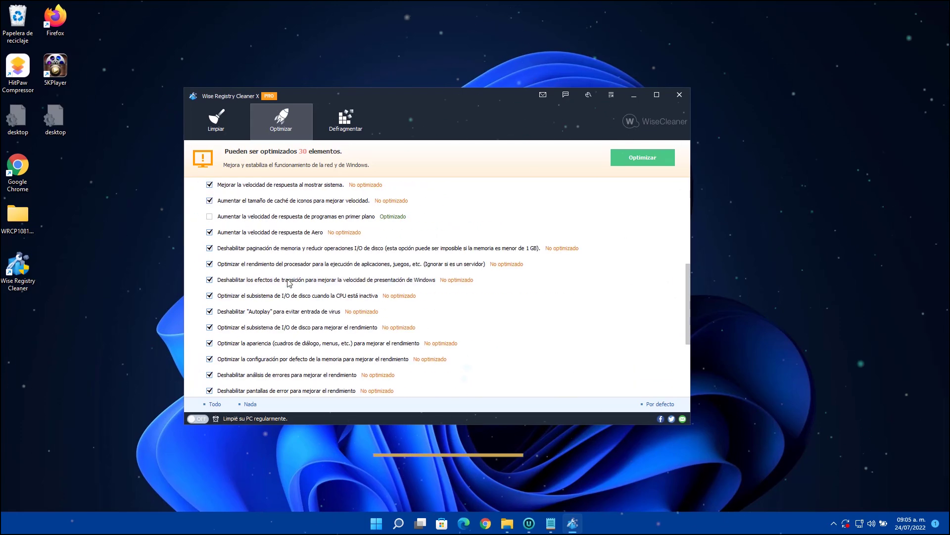
left_click(641, 158)
scroll(495, 263, "up", 10)
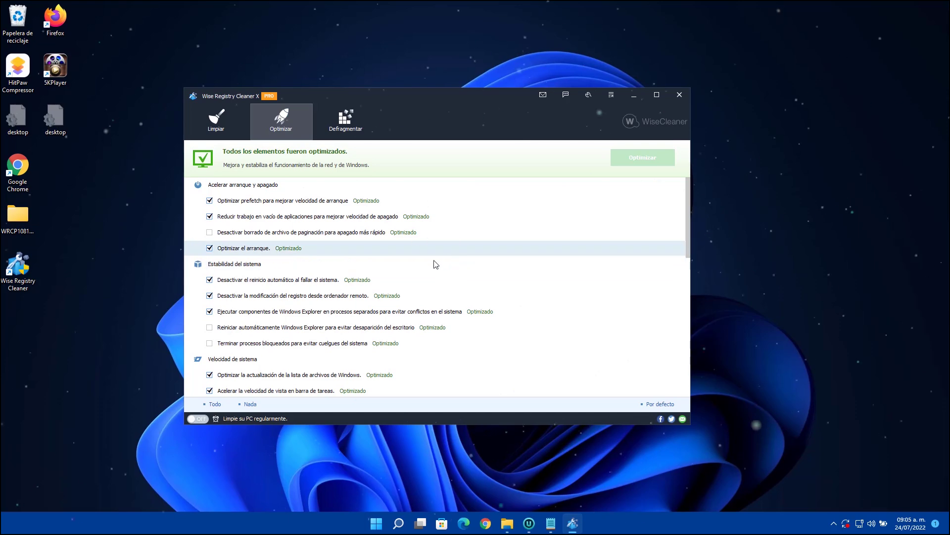
Analyze the registry for fragmentation and defragment it, accepting the computer restart.
left_click(341, 125)
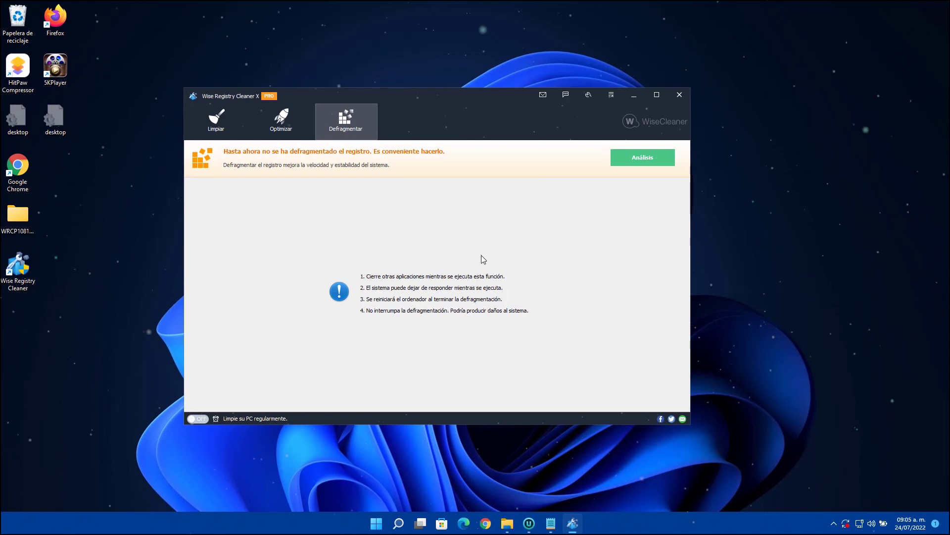
left_click(644, 158)
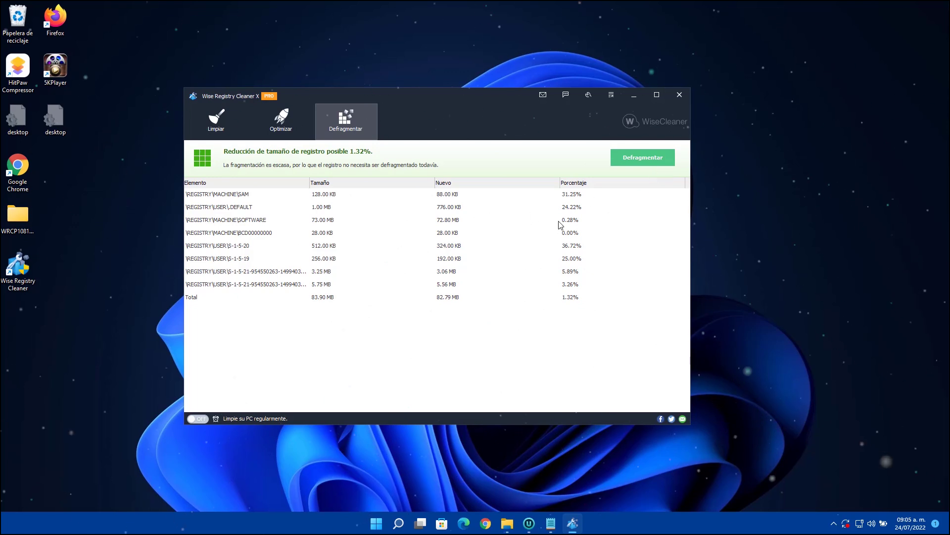
left_click(639, 157)
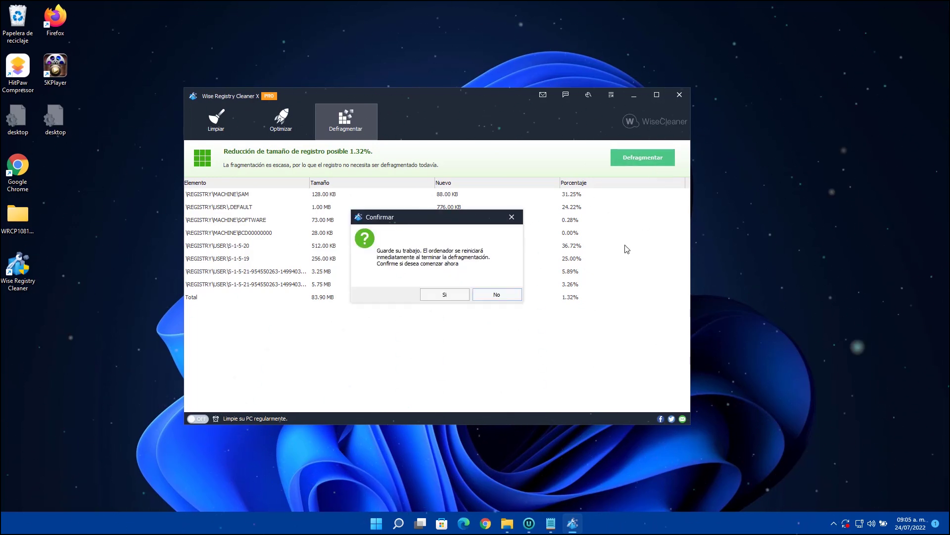
left_click(444, 296)
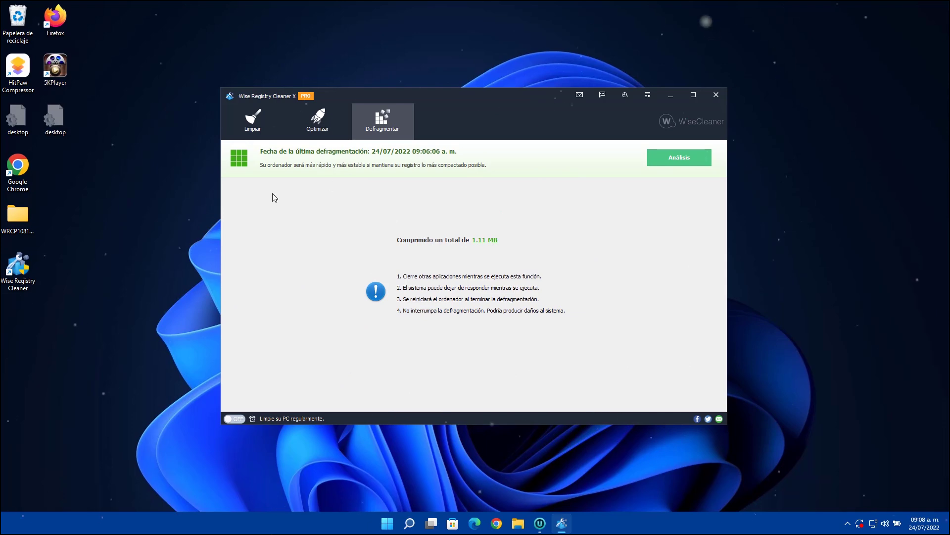
Run the Profundo registry scan, clean the selected errors and review the cleaned categories.
left_click(249, 130)
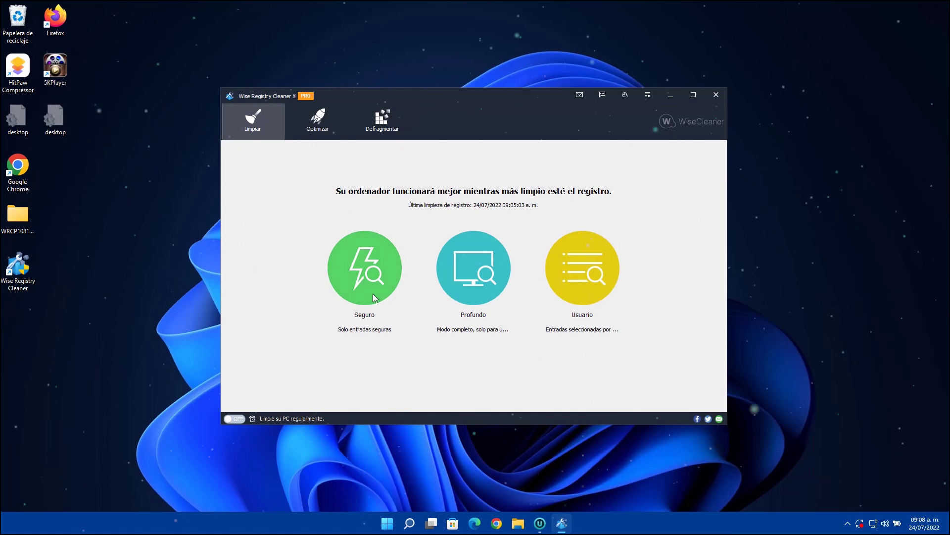
left_click(479, 269)
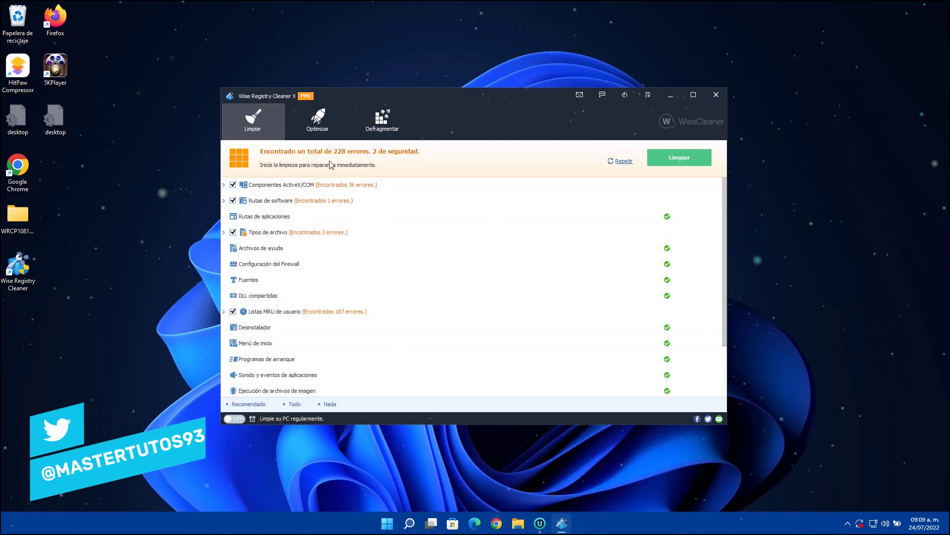
left_click(679, 157)
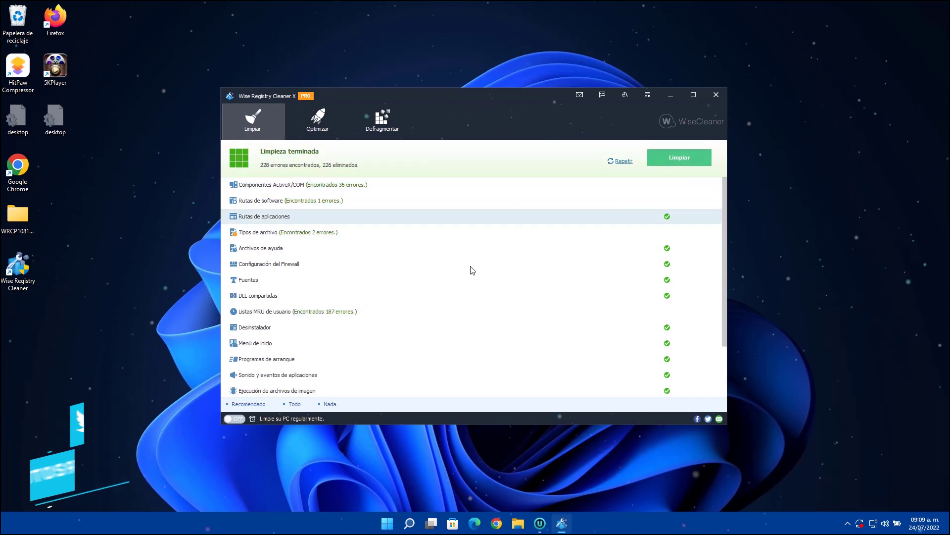
scroll(401, 271, "down", 2)
scroll(403, 275, "up", 2)
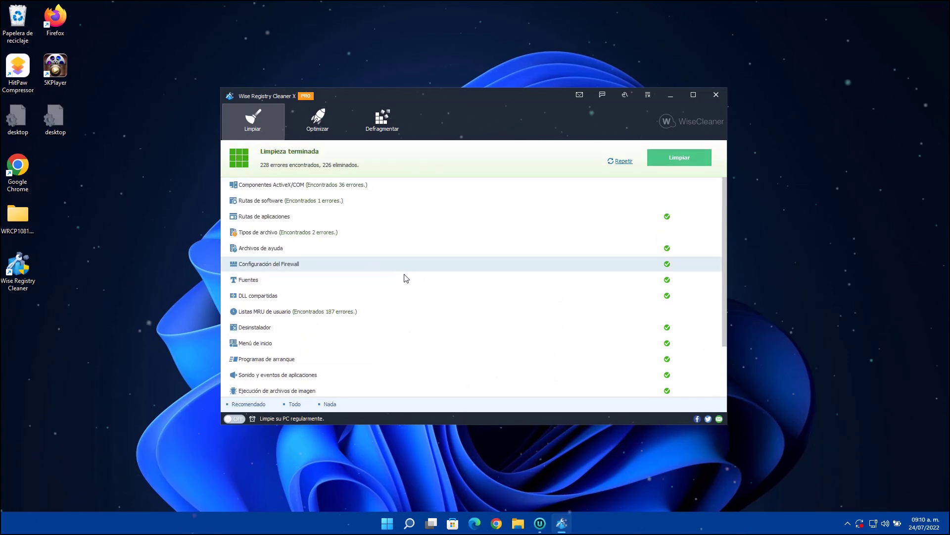
scroll(537, 336, "down", 2)
scroll(536, 335, "up", 2)
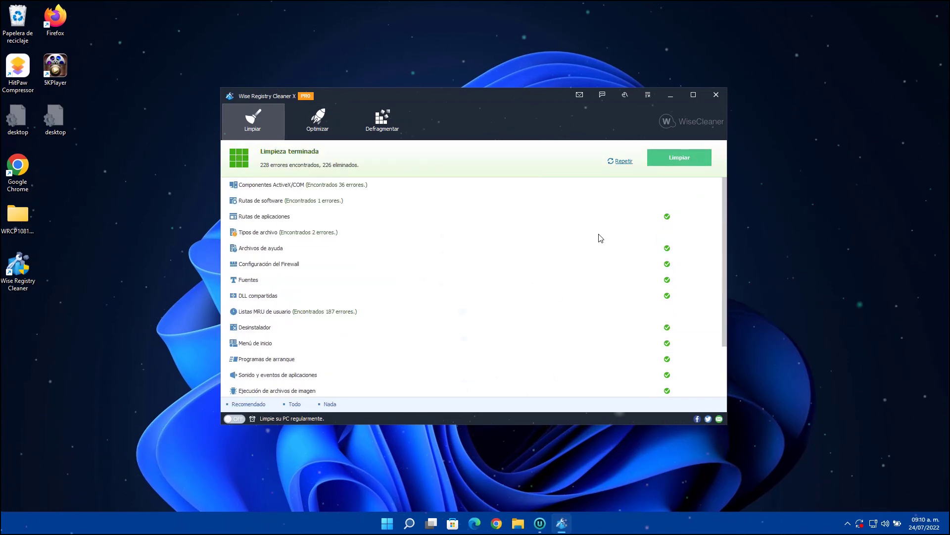
Return to the scan modes and examine the selectable areas of the Usuario scan, closing the list without scanning.
left_click(621, 161)
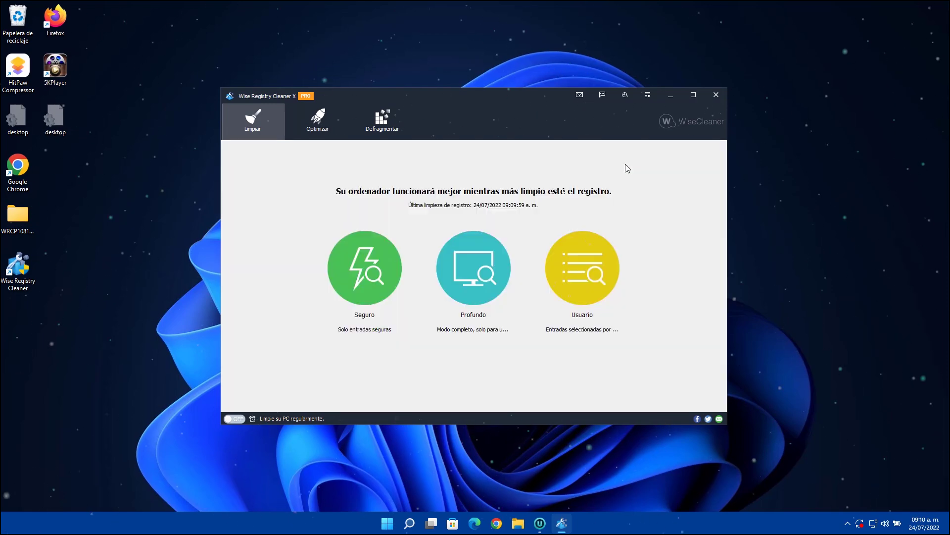
left_click(582, 270)
scroll(436, 242, "down", 2)
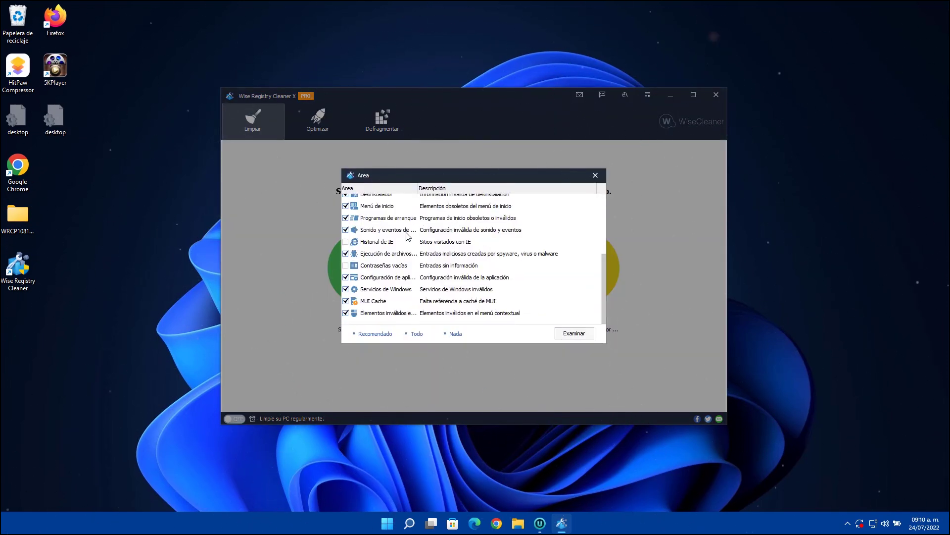
scroll(410, 240, "up", 2)
scroll(409, 243, "down", 3)
scroll(407, 267, "up", 3)
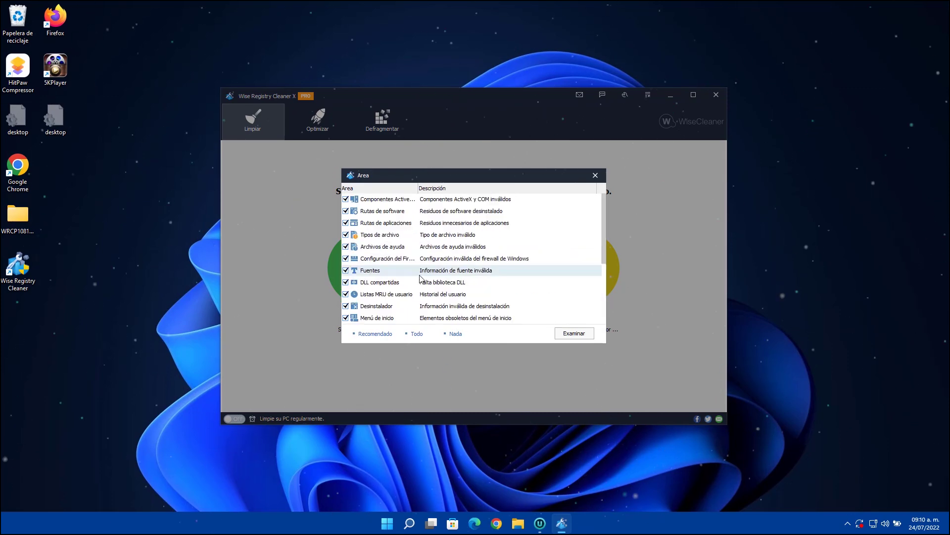
scroll(405, 256, "down", 3)
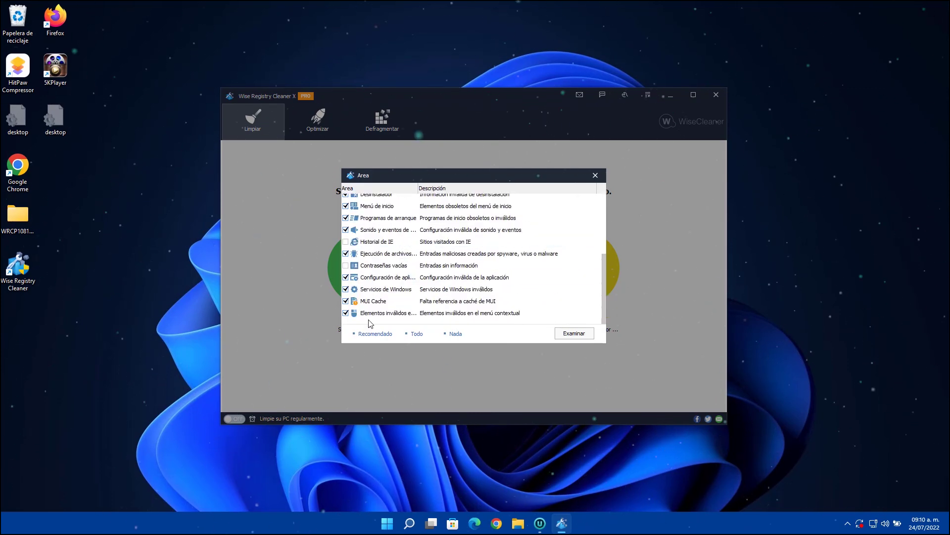
left_click(346, 254)
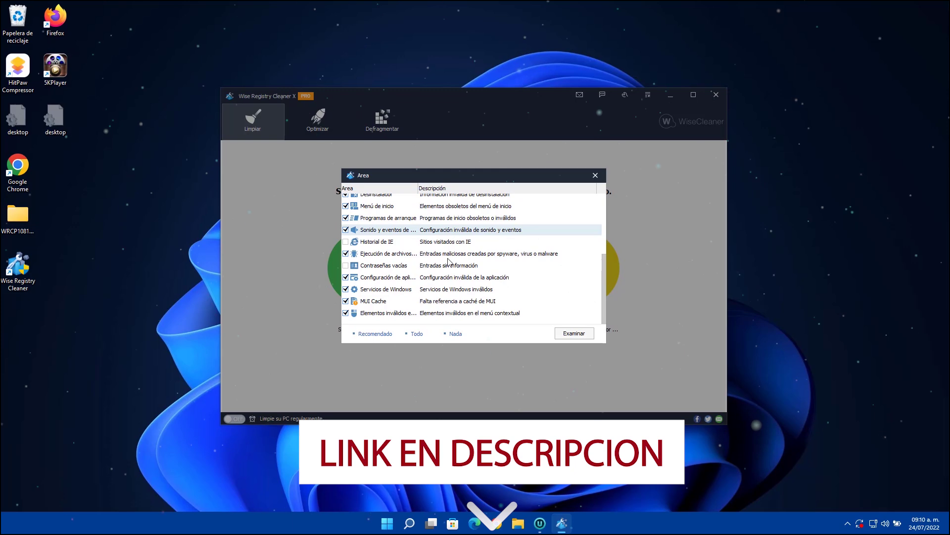
scroll(525, 213, "up", 3)
left_click(596, 177)
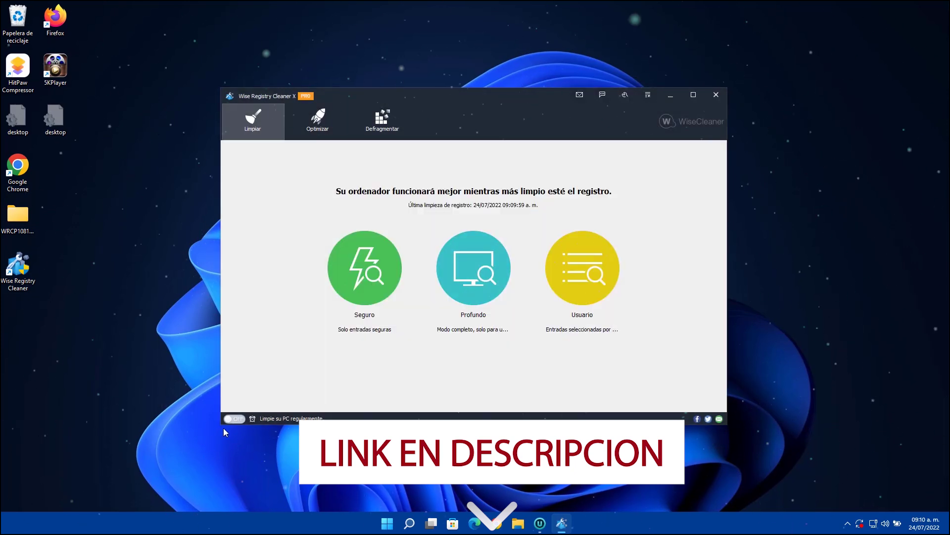
Examine the mode, day and time options for scheduled regular cleaning, and cancel without saving a schedule.
left_click(239, 421)
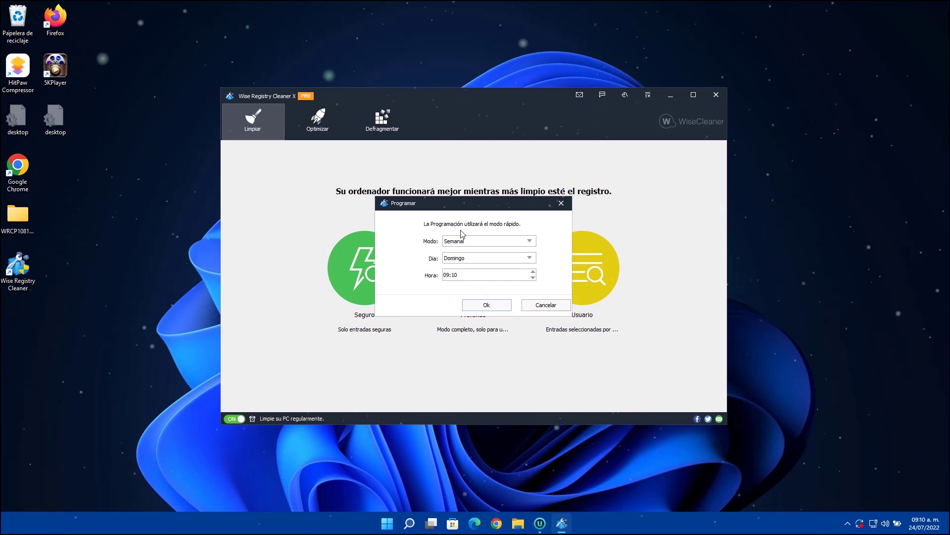
left_click_drag(464, 213, 190, 201)
left_click(194, 236)
left_click(194, 235)
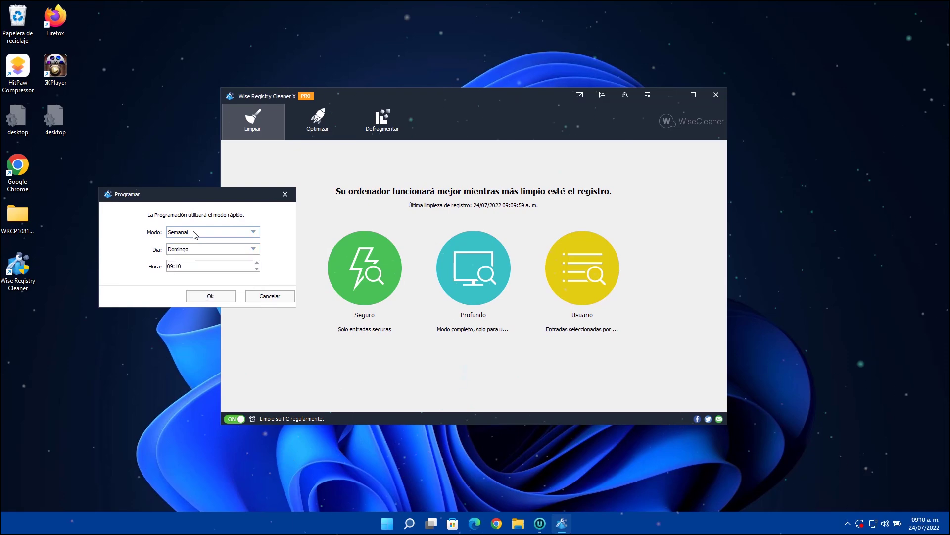
left_click(197, 253)
left_click(202, 269)
left_click(263, 300)
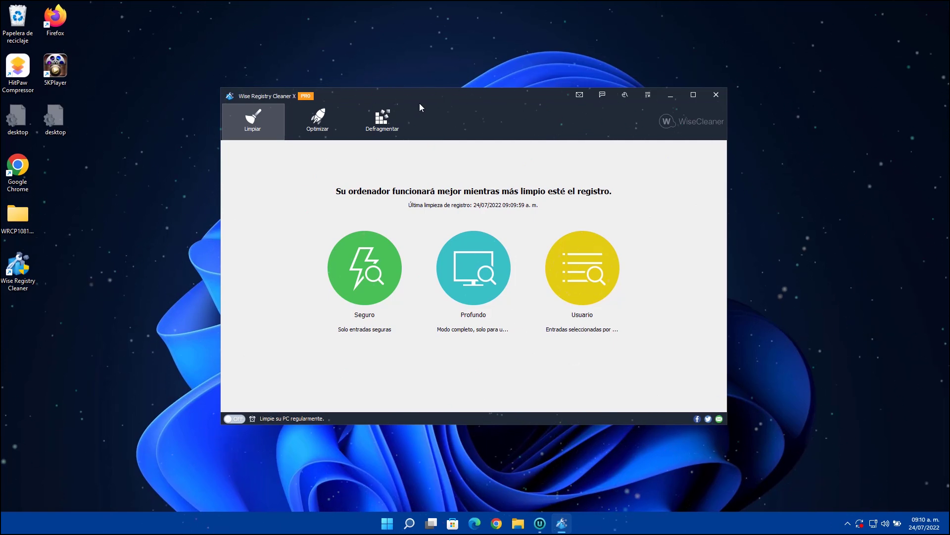